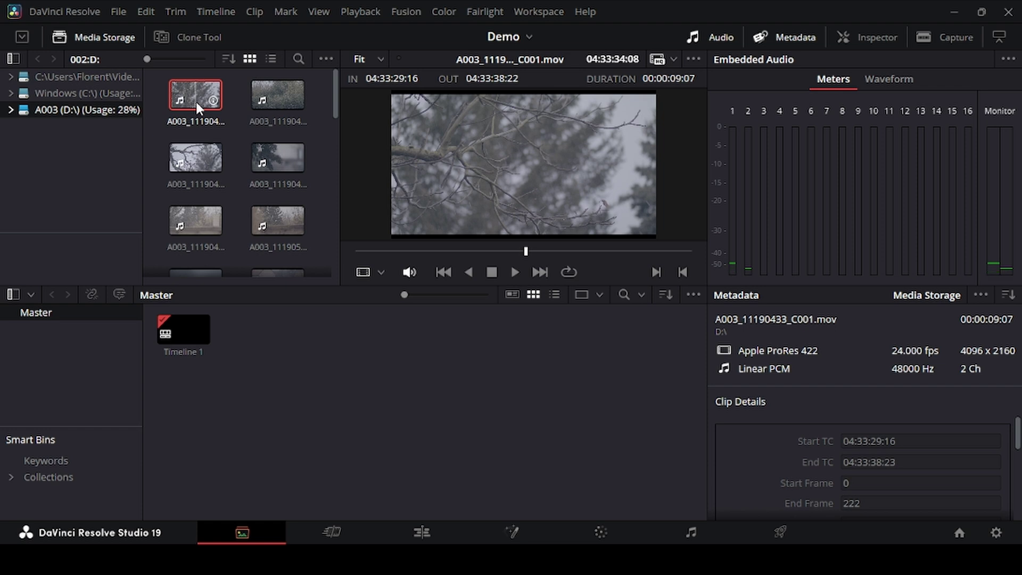
Step: Import all clips from the A003 (D:) drive into the Master bin of the media pool
{"action": "key", "text": "ctrl+a"}
{"action": "left_click_drag", "start_coordinate": [196, 101], "coordinate": [267, 369]}
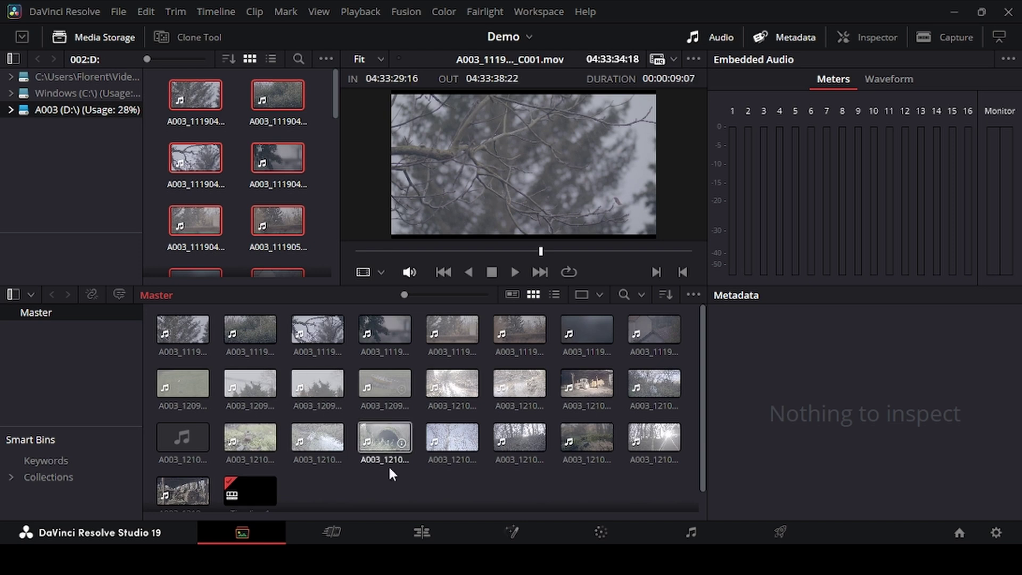
Step: On the Edit page, place all media pool clips except Timeline 1 at the start of the empty timeline
{"action": "left_click", "coordinate": [424, 532]}
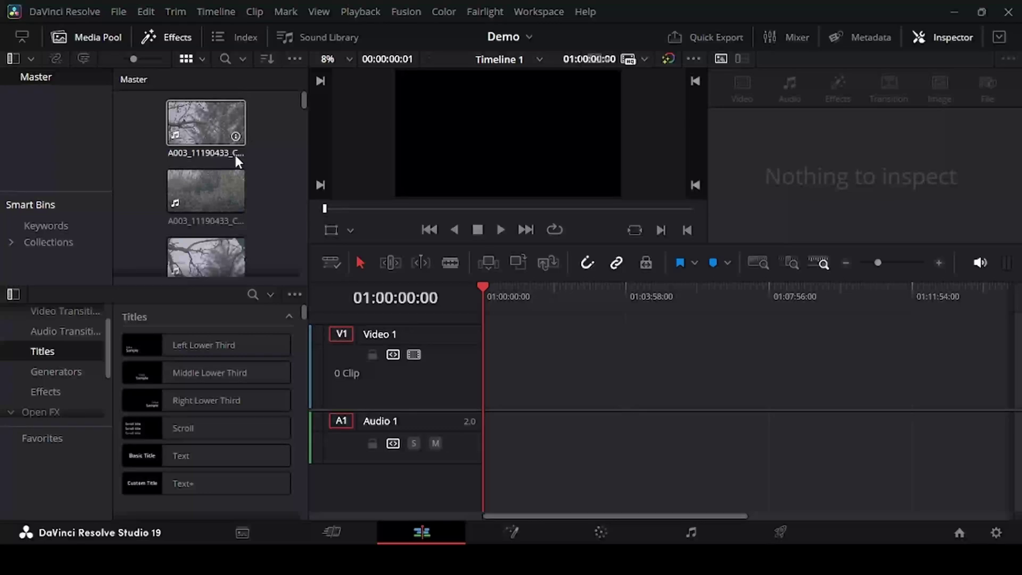
{"action": "left_click", "coordinate": [205, 131]}
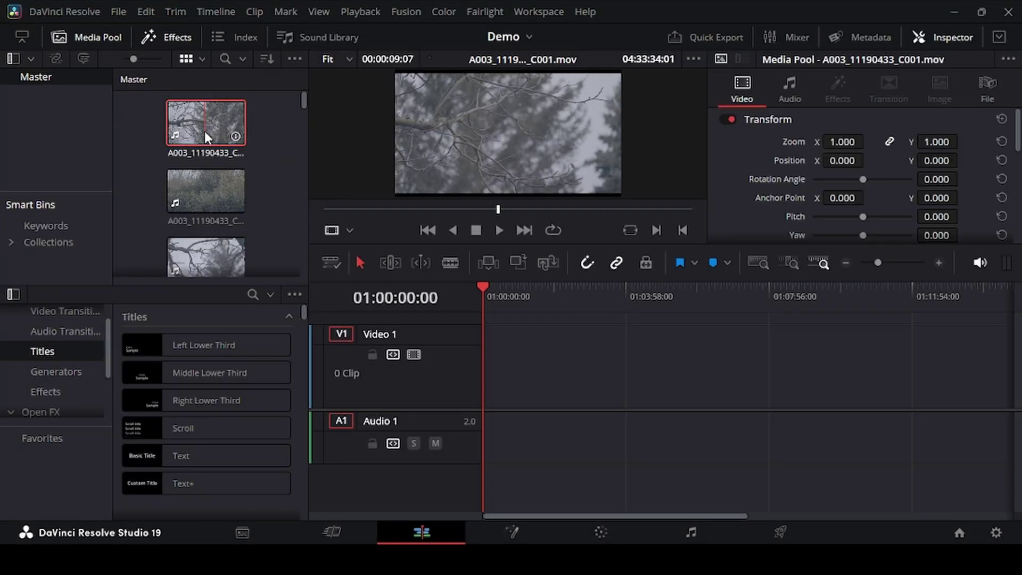
{"action": "key", "text": "ctrl+a"}
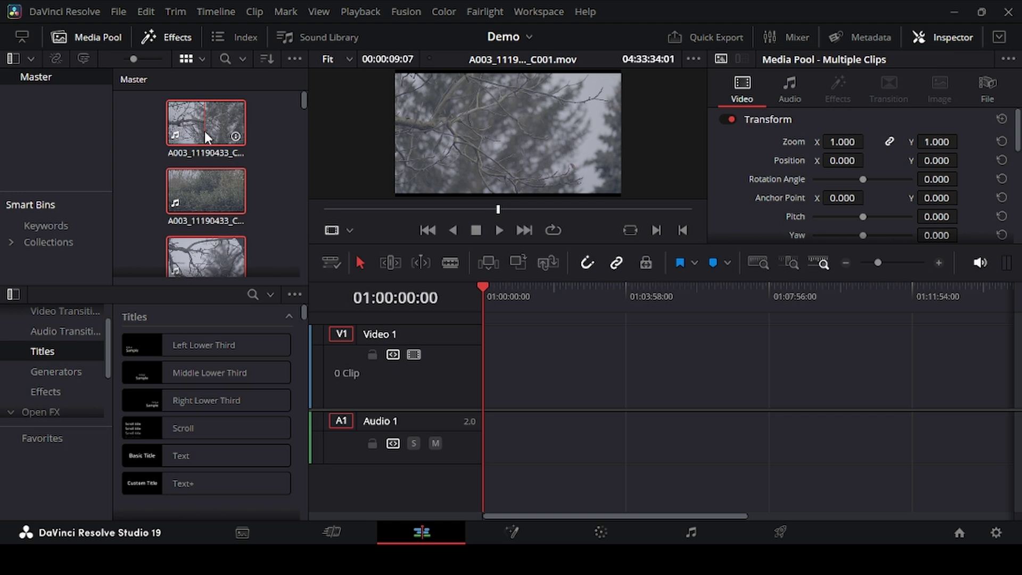
{"action": "left_click", "coordinate": [371, 266]}
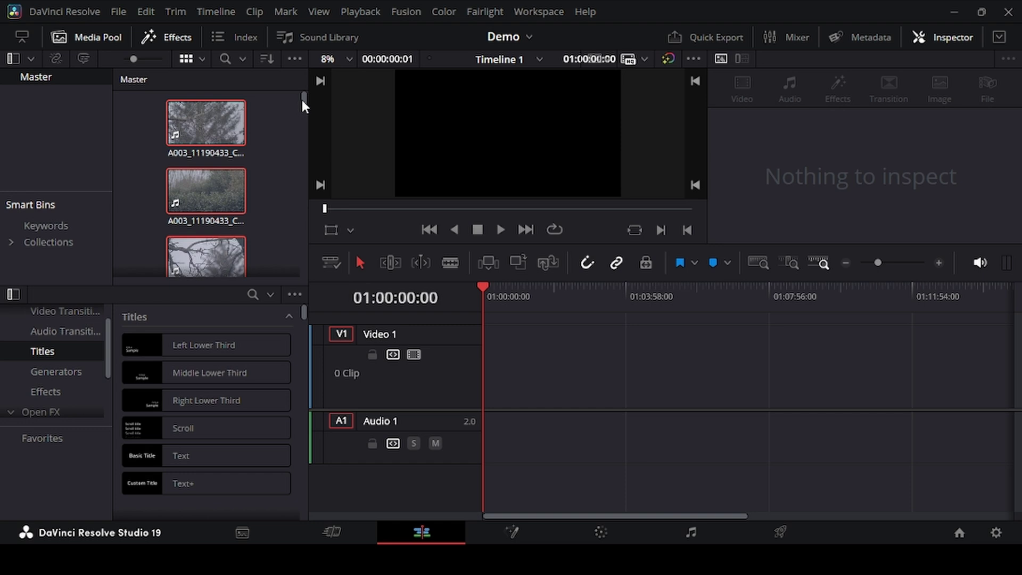
{"action": "left_click_drag", "start_coordinate": [302, 98], "coordinate": [289, 275]}
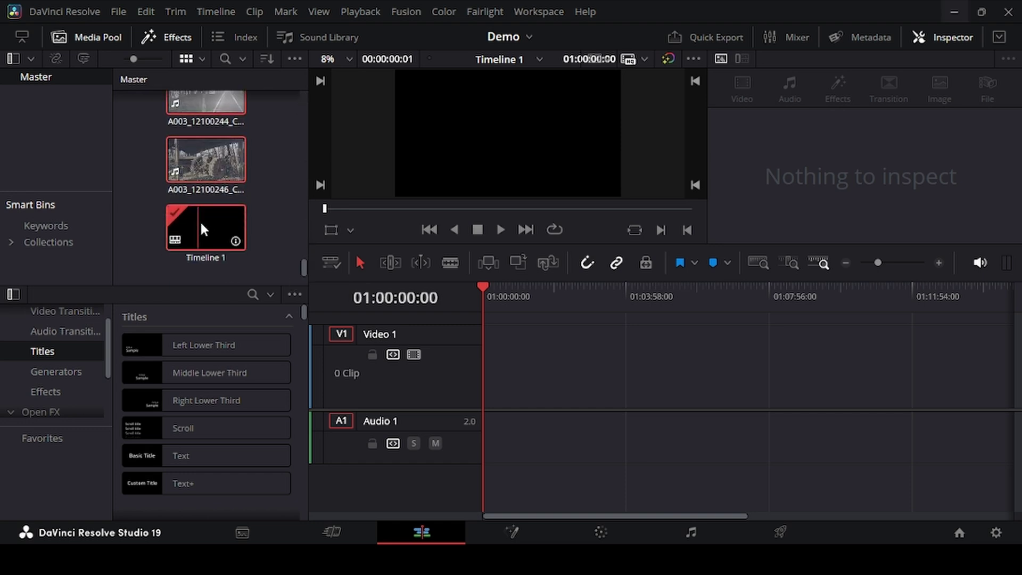
{"action": "left_click_drag", "start_coordinate": [203, 229], "coordinate": [489, 376]}
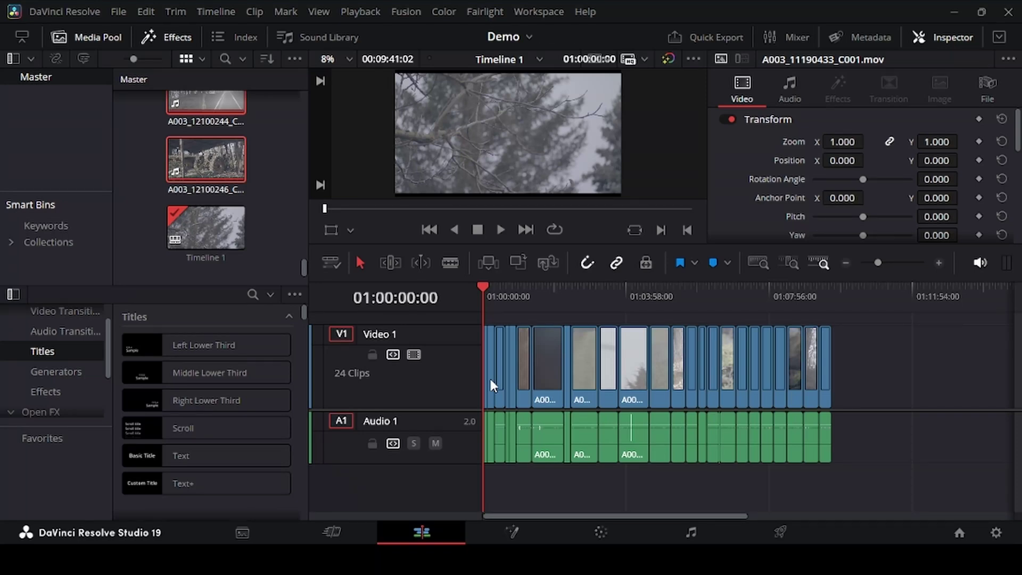
Step: Move the playhead to 01:08:26:01 and add a serial node after that clip's node 01 on the Color page
{"action": "left_click_drag", "start_coordinate": [486, 291], "coordinate": [791, 304]}
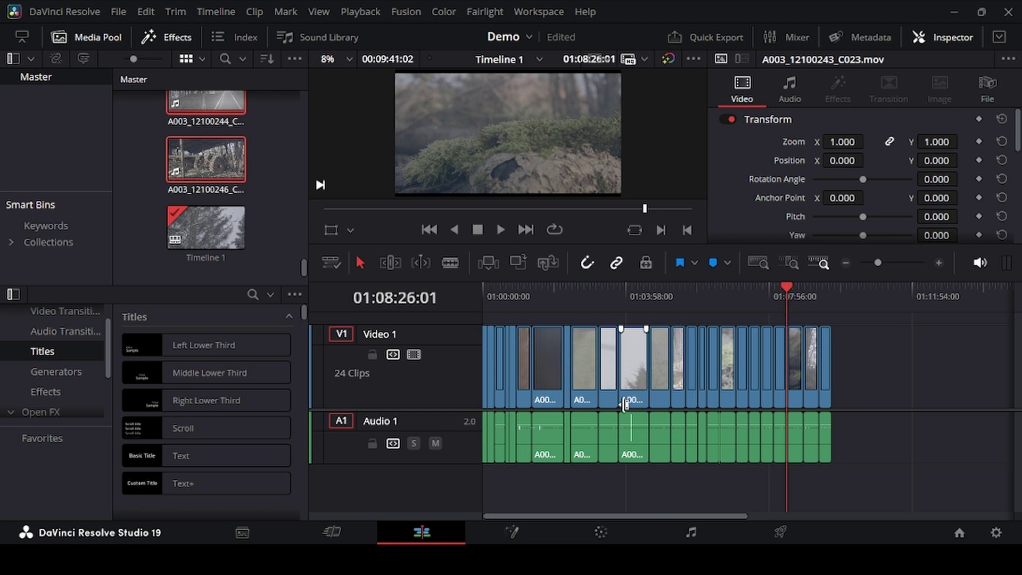
{"action": "left_click", "coordinate": [596, 527]}
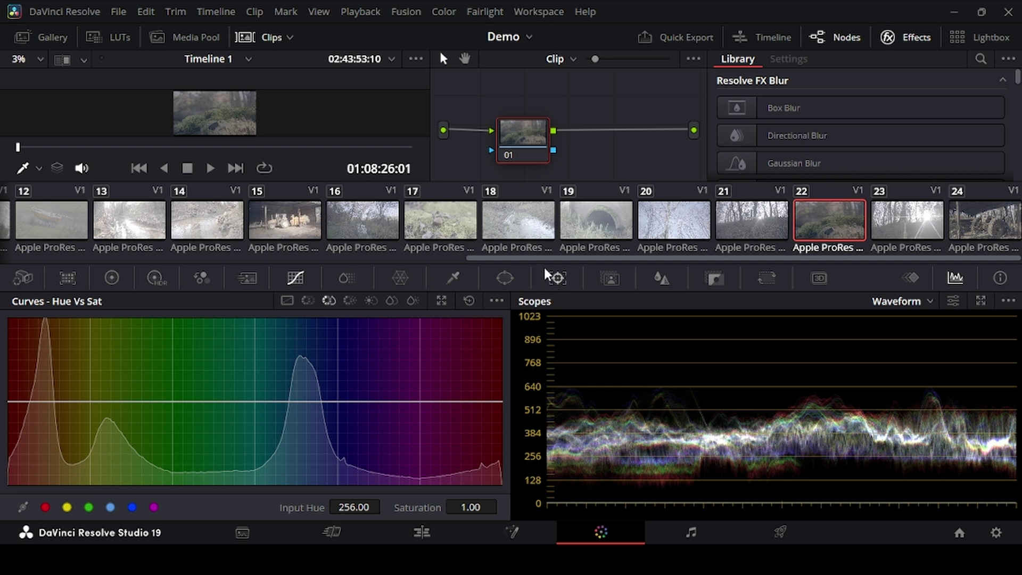
{"action": "left_click_drag", "start_coordinate": [490, 260], "coordinate": [184, 298]}
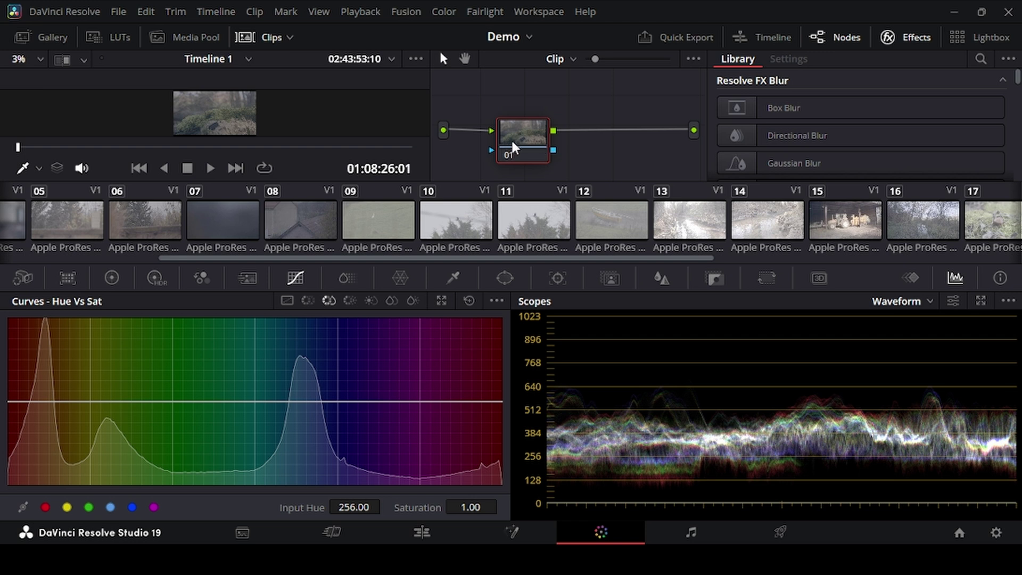
{"action": "left_click_drag", "start_coordinate": [513, 142], "coordinate": [500, 115]}
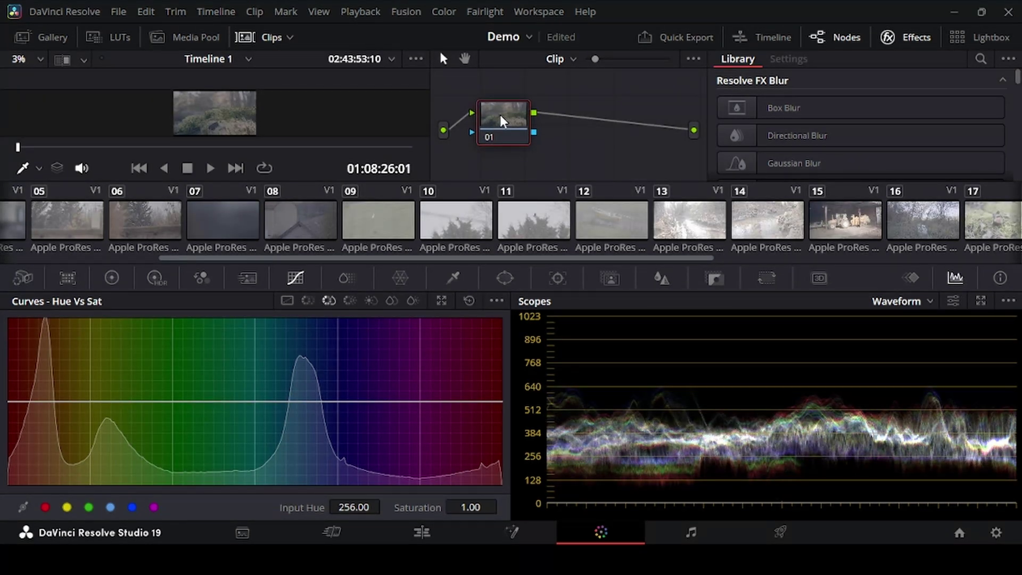
{"action": "key", "text": "alt+s"}
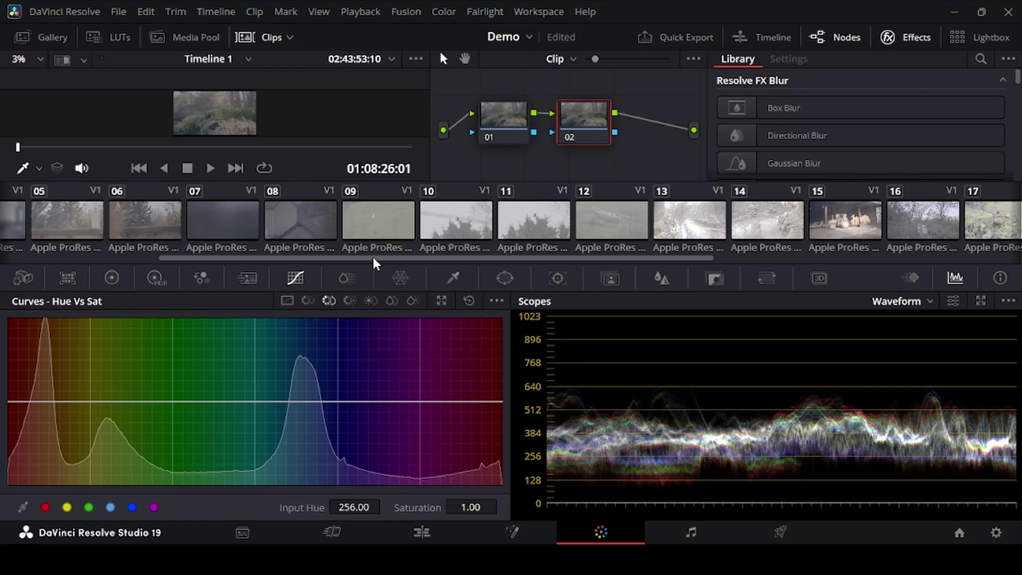
Step: Select clip 01 and open the Primaries color wheels for it
{"action": "left_click_drag", "start_coordinate": [374, 262], "coordinate": [133, 278]}
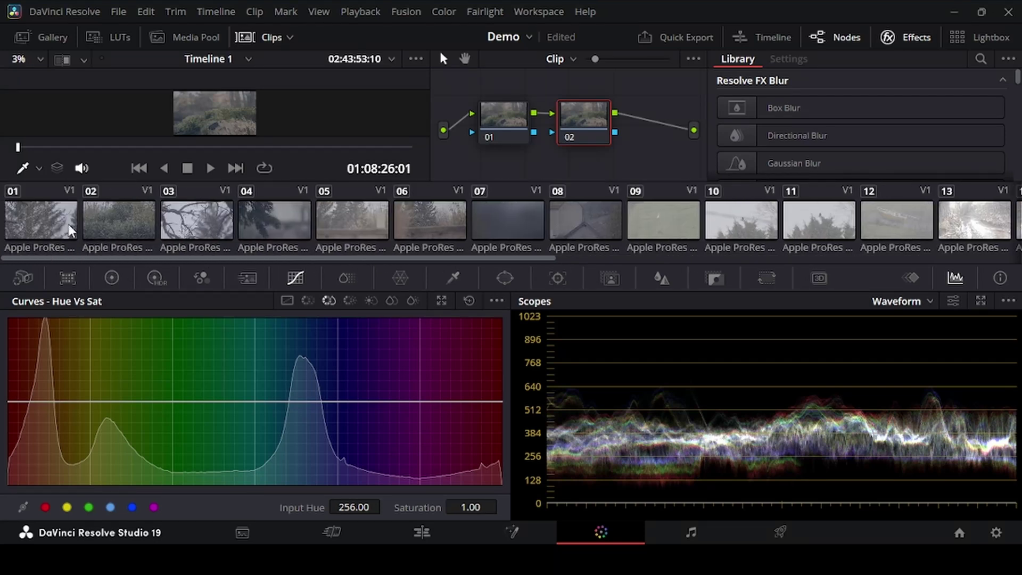
{"action": "left_click", "coordinate": [53, 227]}
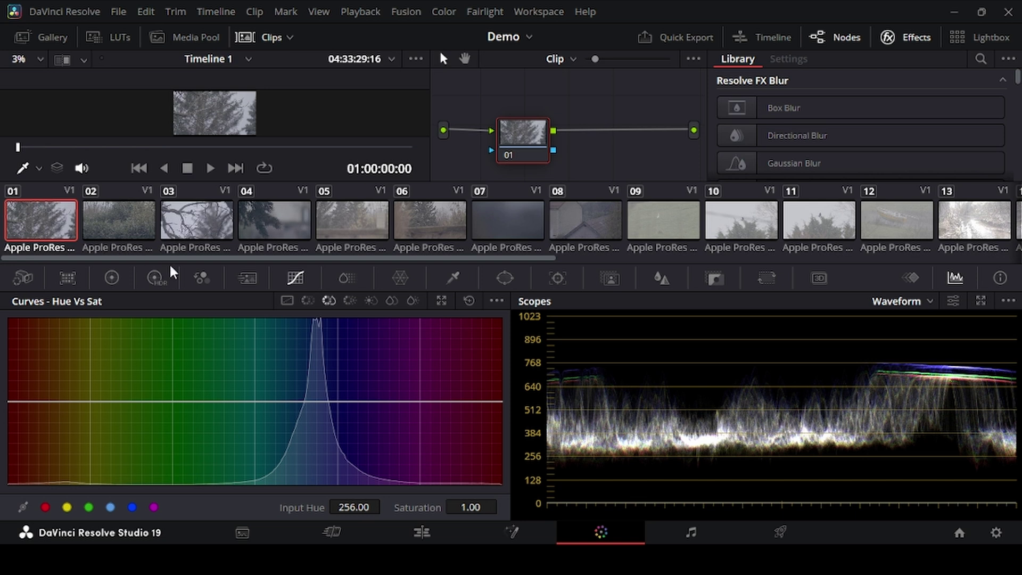
{"action": "left_click", "coordinate": [112, 278]}
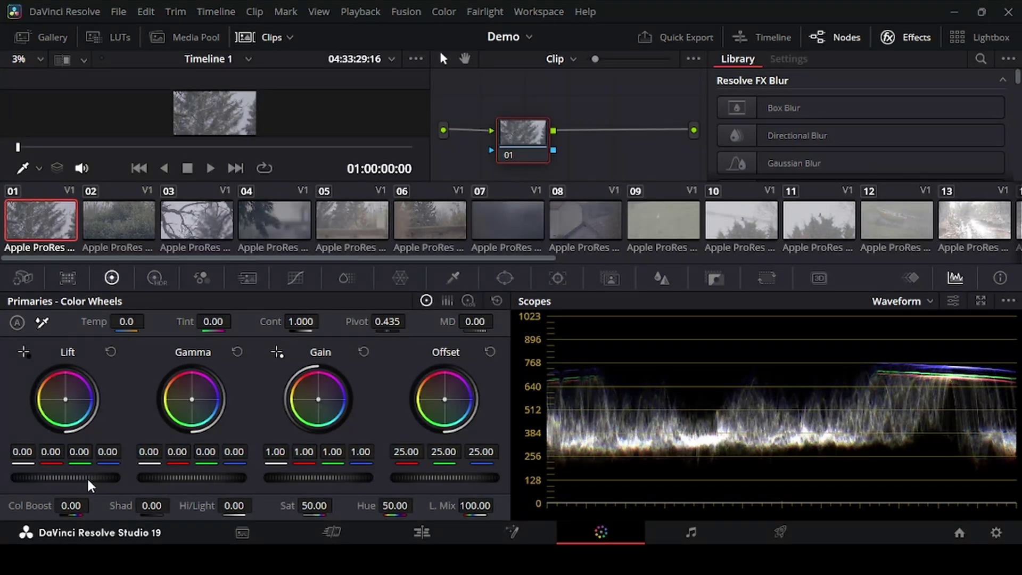
Step: Try a master Lift of -0.07 on clip 01 and reset the Lift wheel
{"action": "mouse_move", "coordinate": [88, 479]}
{"action": "left_mouse_down"}
{"action": "mouse_move", "coordinate": [109, 480]}
{"action": "mouse_move", "coordinate": [71, 480]}
{"action": "left_mouse_up"}
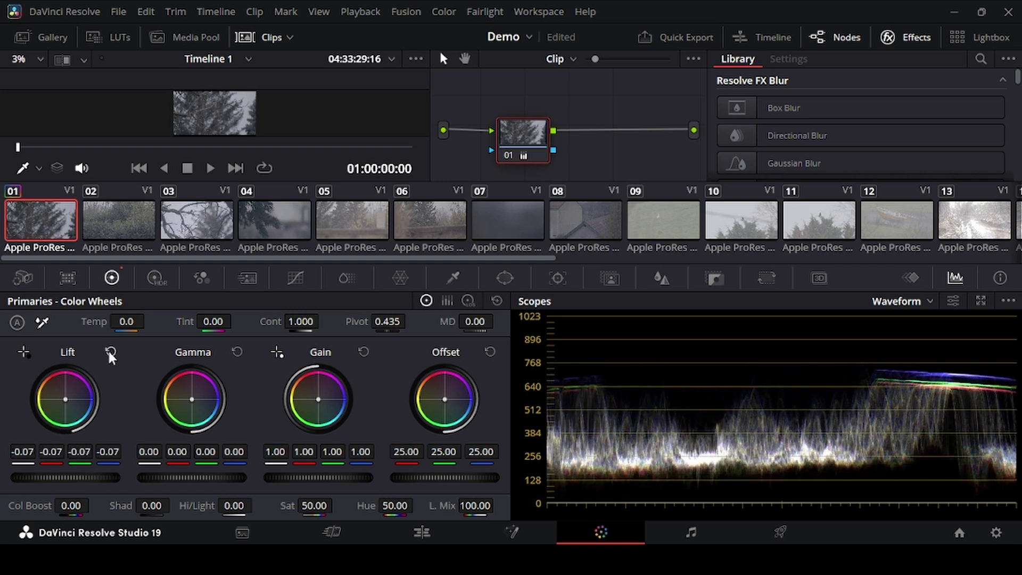
{"action": "left_click", "coordinate": [110, 352]}
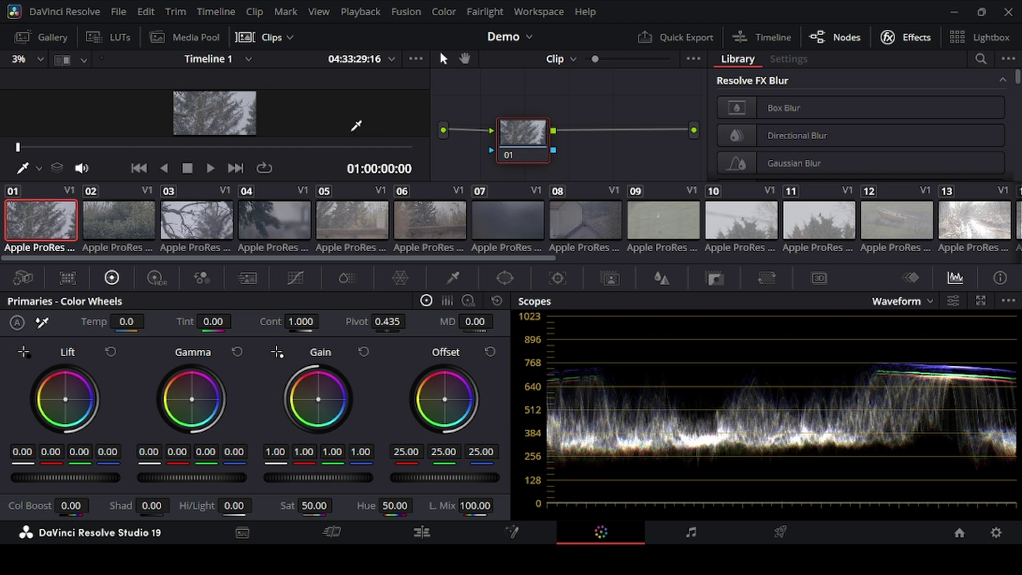
Step: Hide the clip thumbnails and grade clip 01 with master Lift -0.13, Gamma -0.09 and Gain 1.29
{"action": "left_click", "coordinate": [255, 40]}
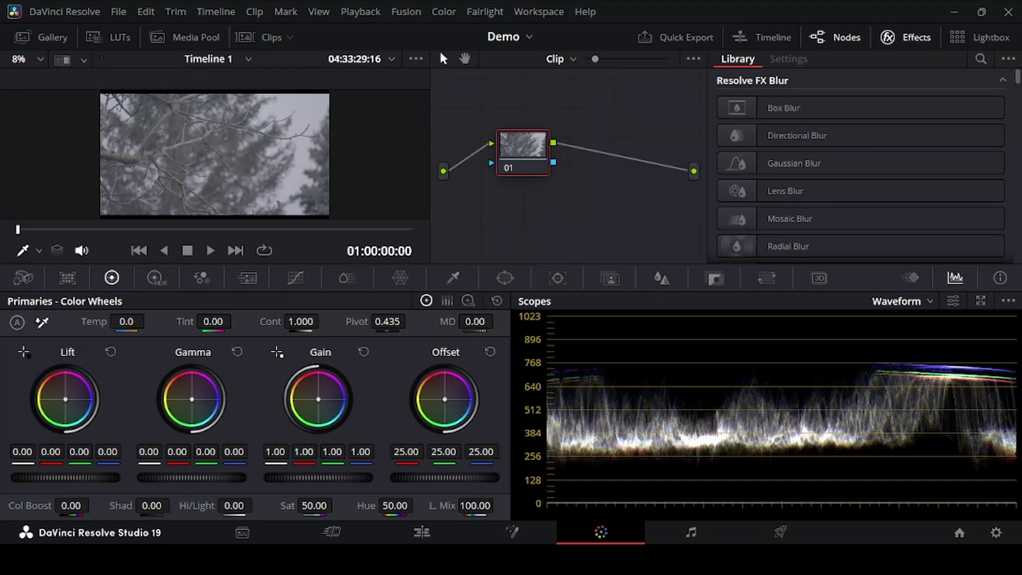
{"action": "left_click_drag", "start_coordinate": [65, 477], "coordinate": [37, 477]}
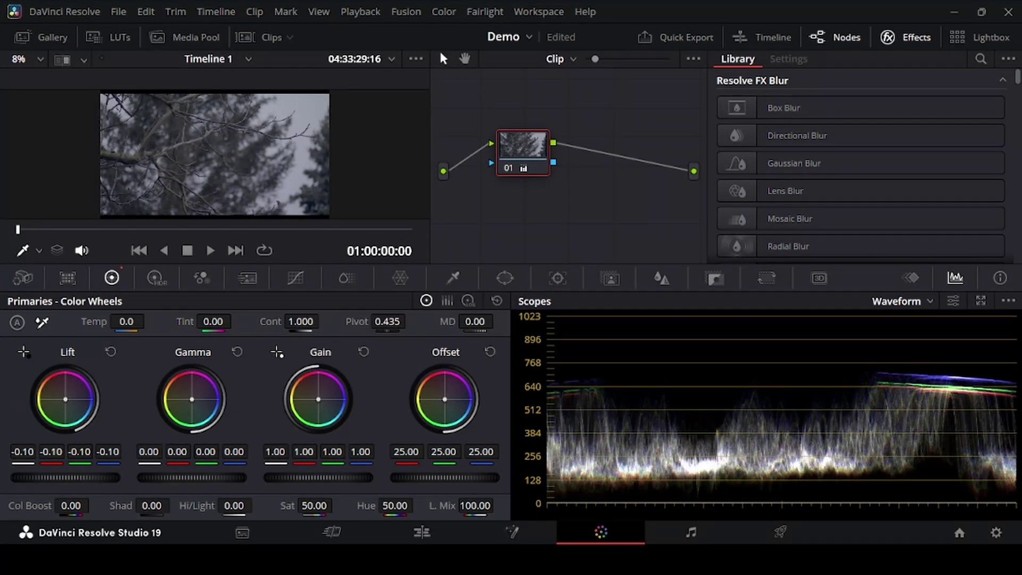
{"action": "left_click_drag", "start_coordinate": [318, 476], "coordinate": [362, 477]}
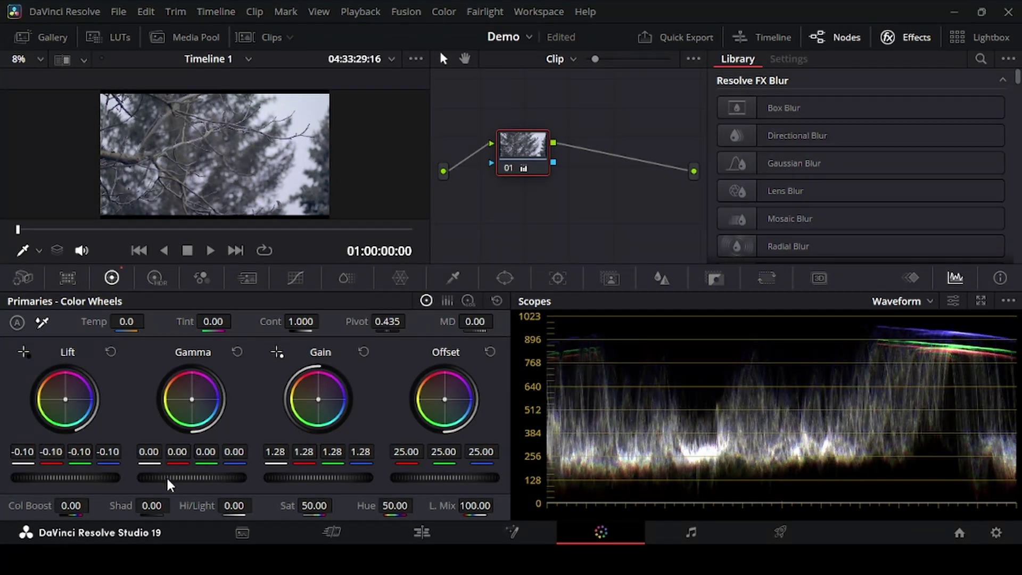
{"action": "left_click_drag", "start_coordinate": [94, 474], "coordinate": [69, 474]}
{"action": "left_click_drag", "start_coordinate": [279, 477], "coordinate": [287, 477]}
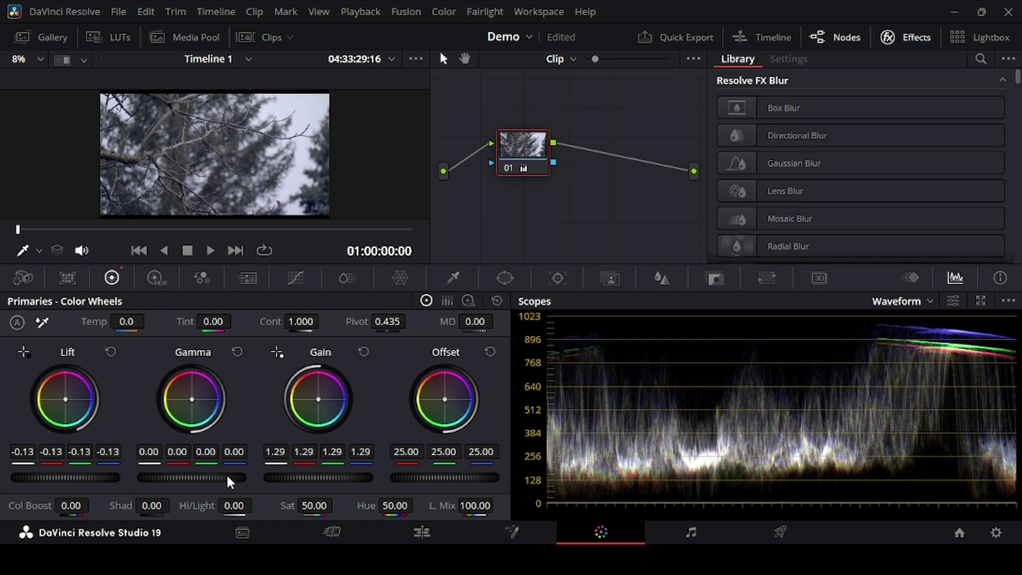
{"action": "left_click_drag", "start_coordinate": [226, 474], "coordinate": [168, 474]}
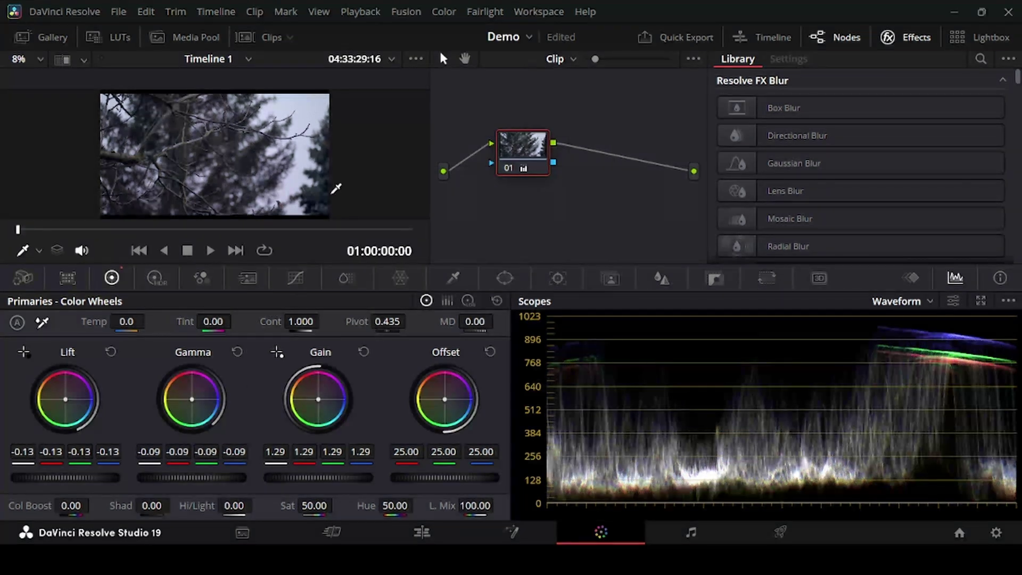
Step: Show the clip thumbnails and grade clip 02 with master Lift -0.07, Gamma -0.04 and Gain 1.38
{"action": "left_click", "coordinate": [263, 38]}
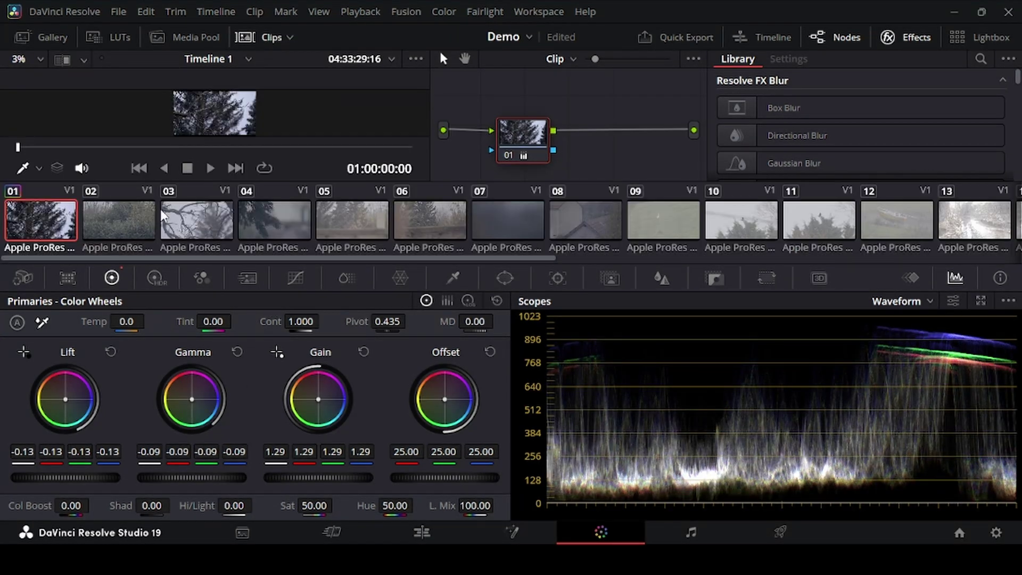
{"action": "left_click", "coordinate": [134, 216]}
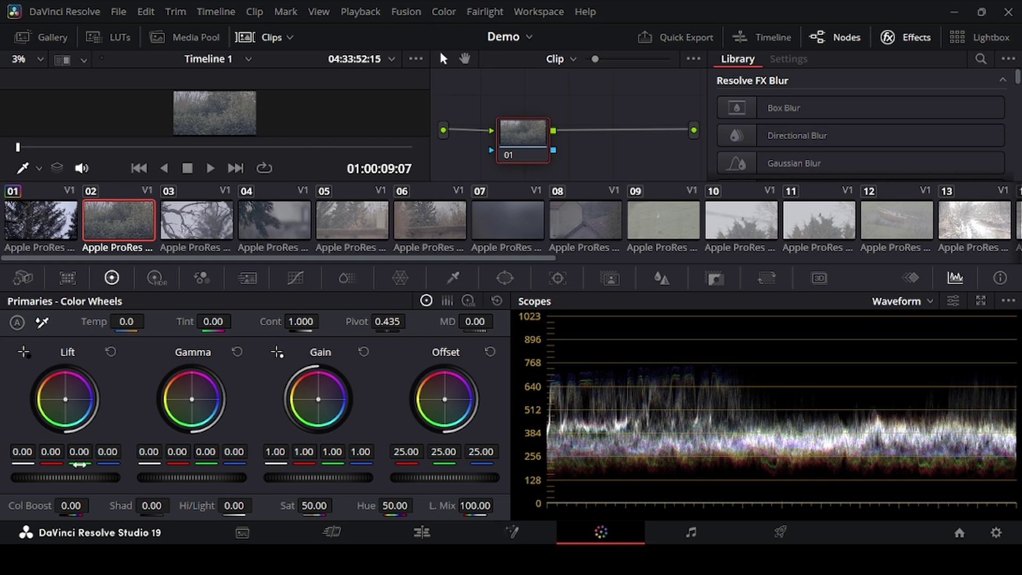
{"action": "left_click_drag", "start_coordinate": [77, 477], "coordinate": [48, 477]}
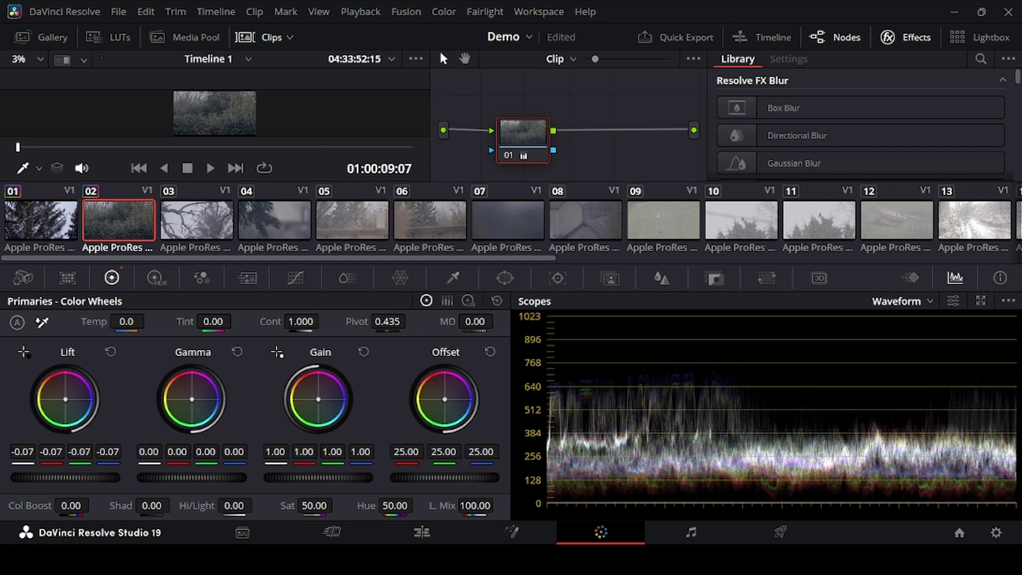
{"action": "left_click_drag", "start_coordinate": [279, 482], "coordinate": [345, 482]}
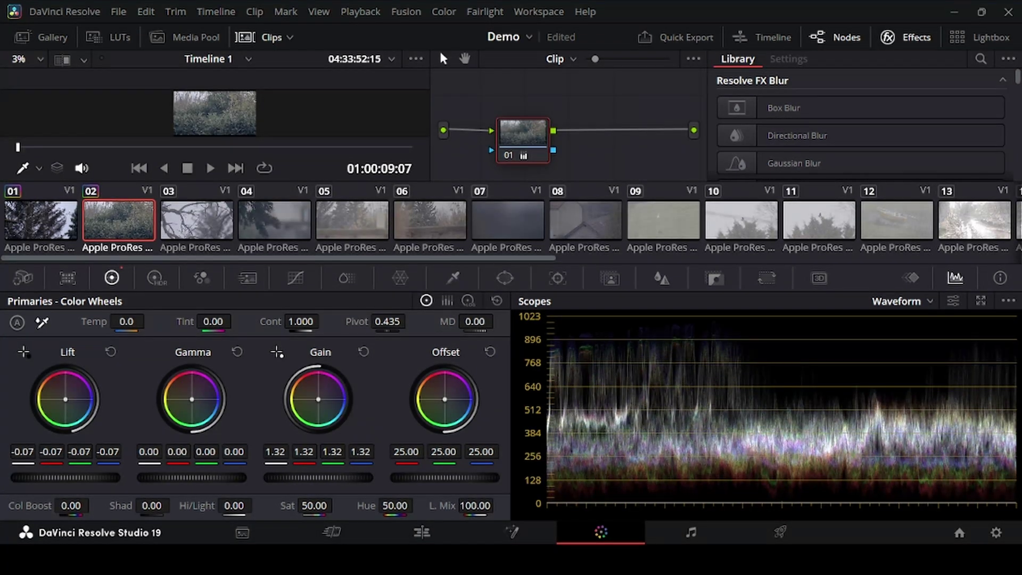
{"action": "left_click_drag", "start_coordinate": [221, 479], "coordinate": [206, 479]}
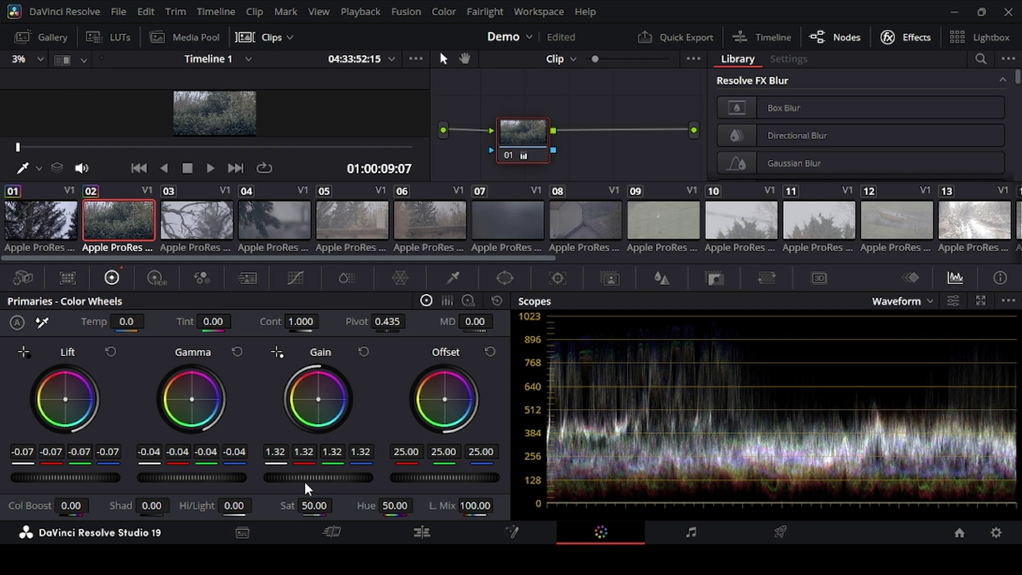
{"action": "left_click_drag", "start_coordinate": [304, 480], "coordinate": [299, 475]}
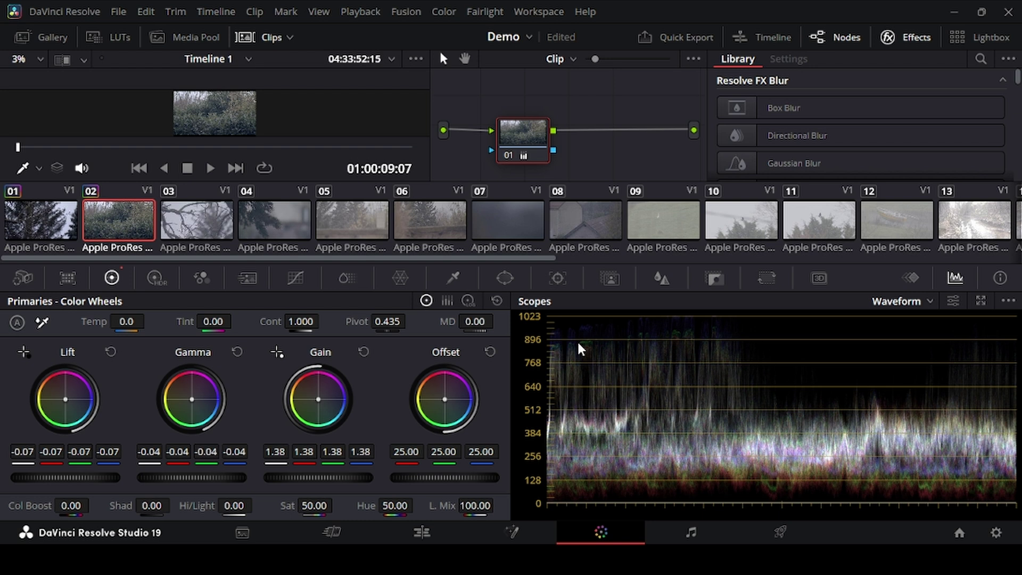
Step: Hide the clip thumbnails and refine clip 02's master Lift to -0.09 and Gain to 1.37
{"action": "left_click", "coordinate": [263, 37]}
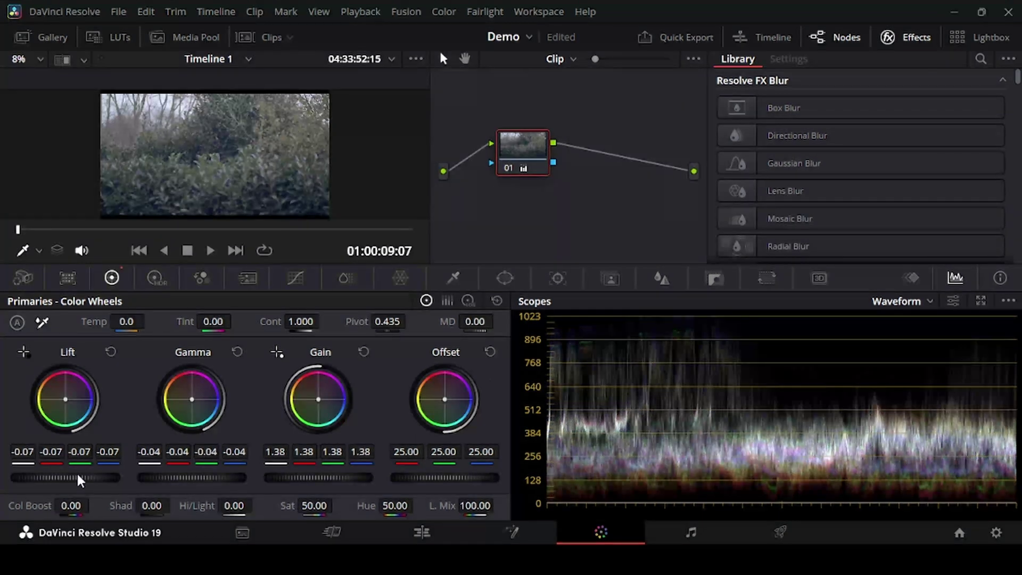
{"action": "left_click_drag", "start_coordinate": [79, 479], "coordinate": [40, 479]}
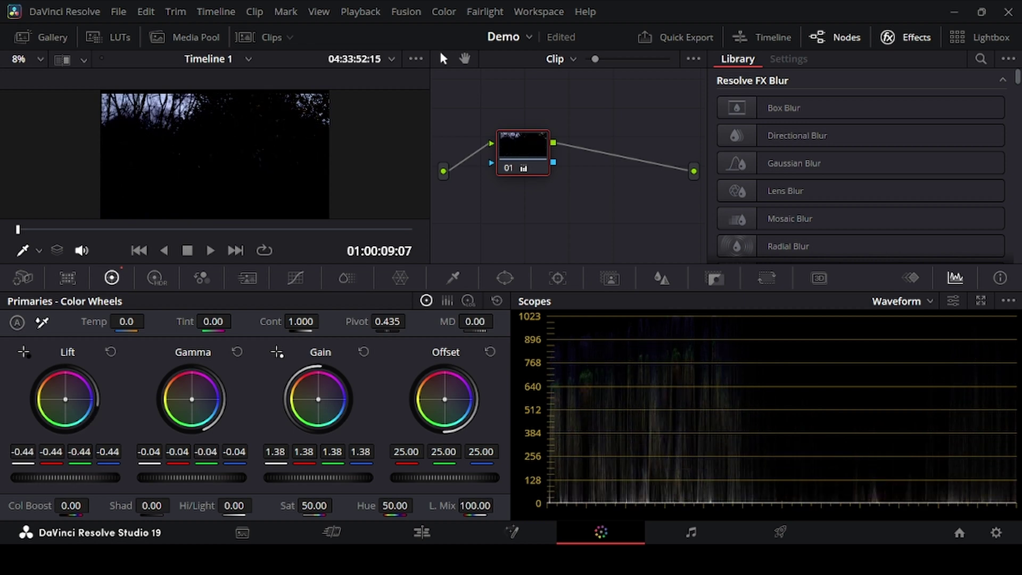
{"action": "left_click_drag", "start_coordinate": [41, 479], "coordinate": [78, 478]}
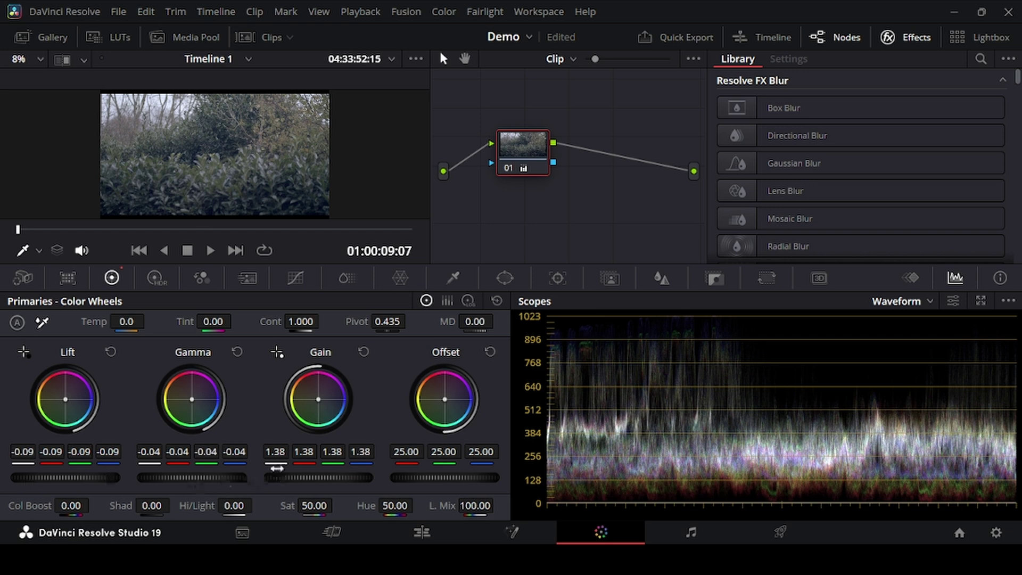
{"action": "mouse_move", "coordinate": [277, 477]}
{"action": "left_mouse_down"}
{"action": "mouse_move", "coordinate": [376, 477]}
{"action": "mouse_move", "coordinate": [284, 477]}
{"action": "left_mouse_up"}
Step: Reset clip 02's Gamma after trying 0.34, set it to -0.07, and show the clip thumbnails again
{"action": "left_click_drag", "start_coordinate": [216, 477], "coordinate": [164, 440]}
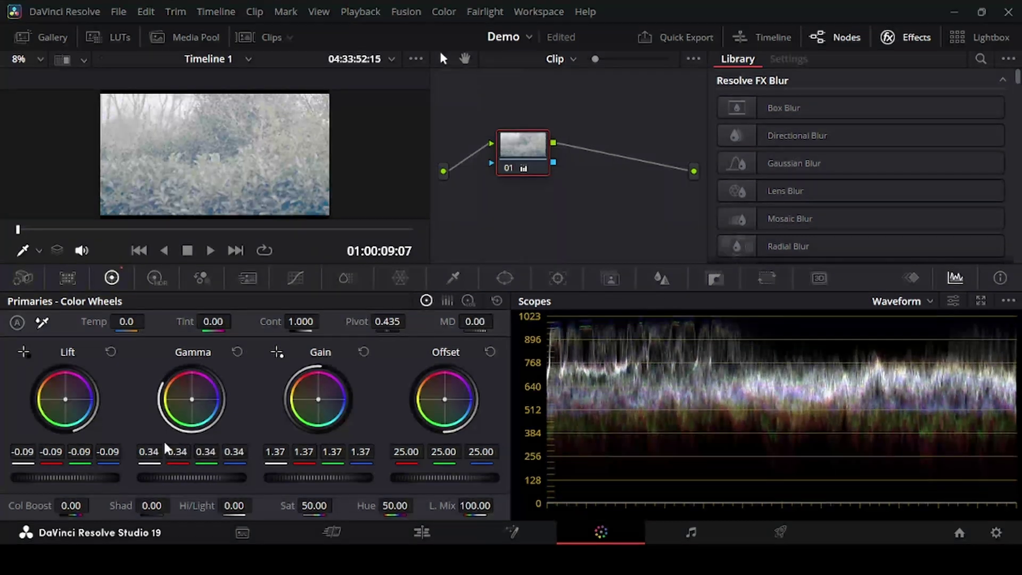
{"action": "left_click", "coordinate": [235, 352]}
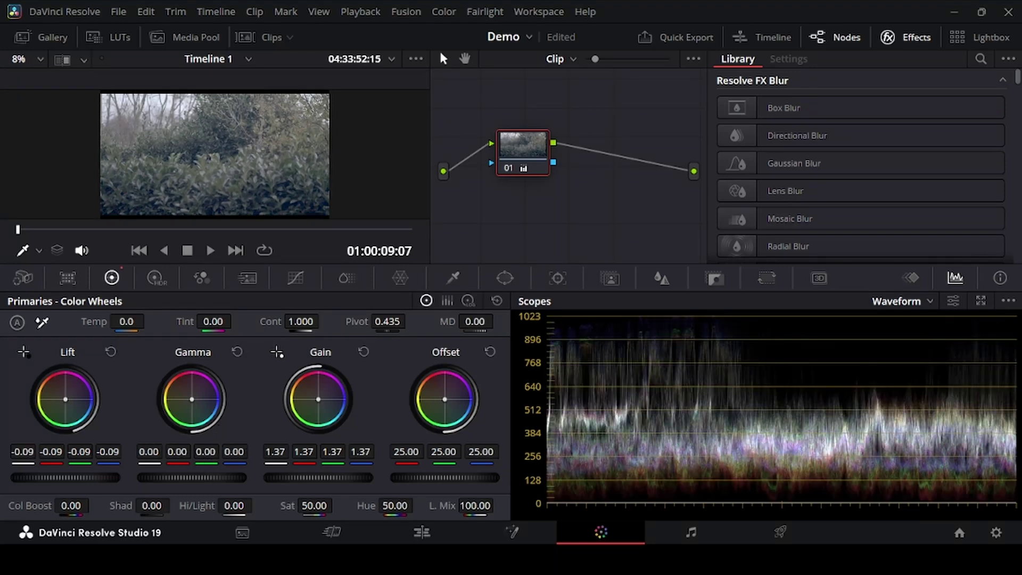
{"action": "left_click_drag", "start_coordinate": [192, 478], "coordinate": [184, 477]}
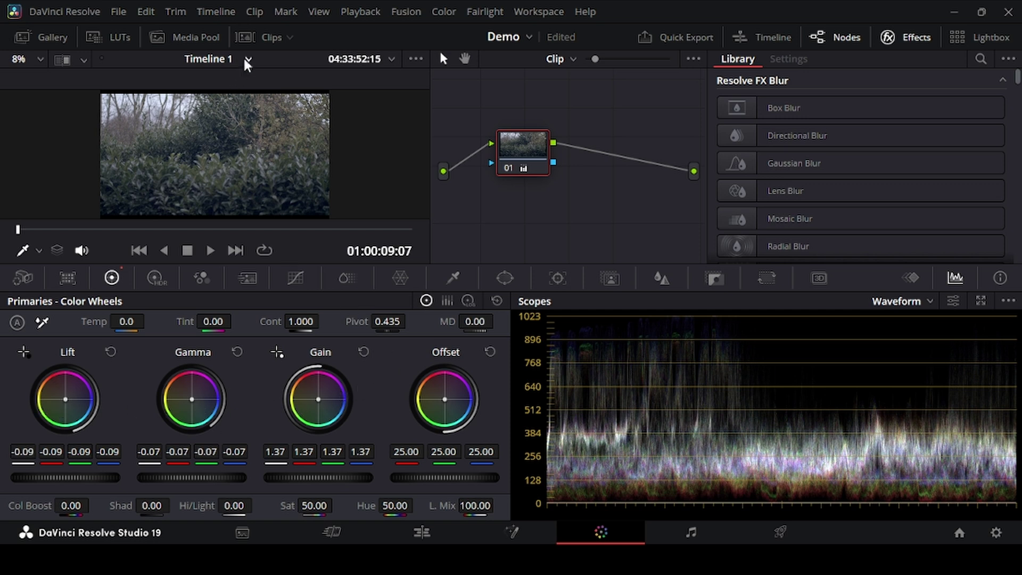
{"action": "left_click", "coordinate": [264, 40]}
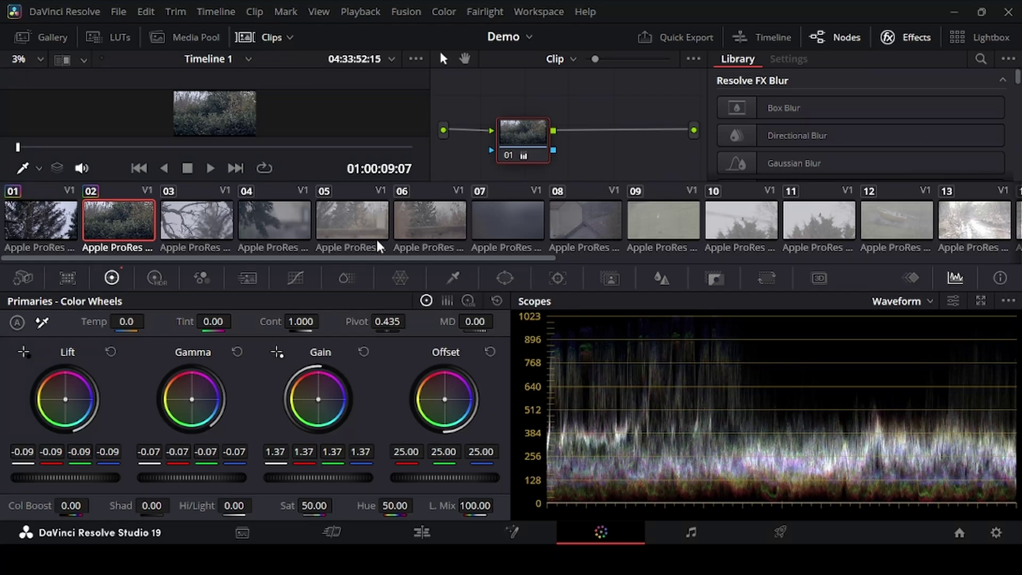
Step: Select clip 12, move the playhead to 01:05:00:01, and hide the clip thumbnails
{"action": "left_click_drag", "start_coordinate": [360, 260], "coordinate": [501, 261]}
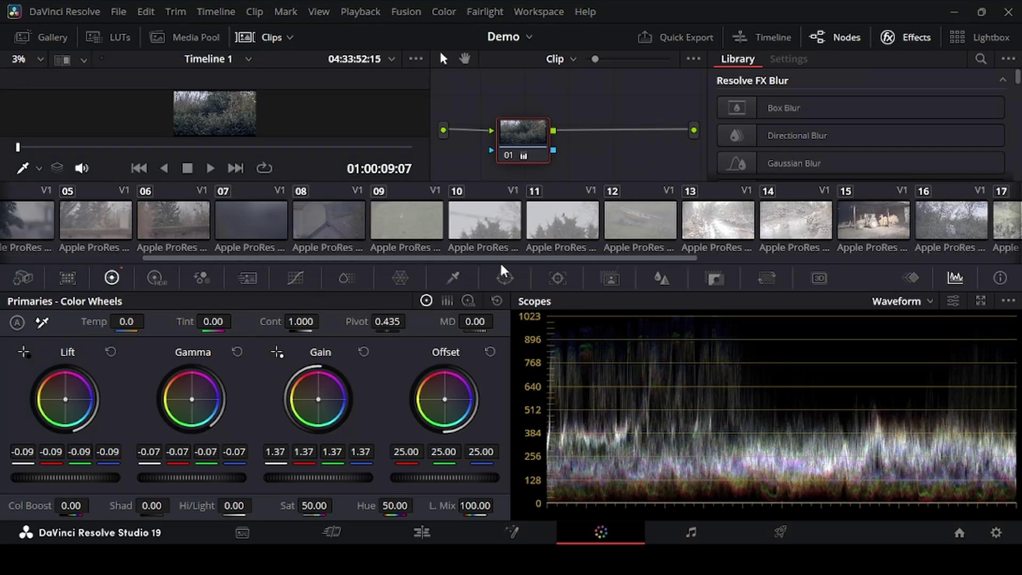
{"action": "left_click", "coordinate": [617, 230]}
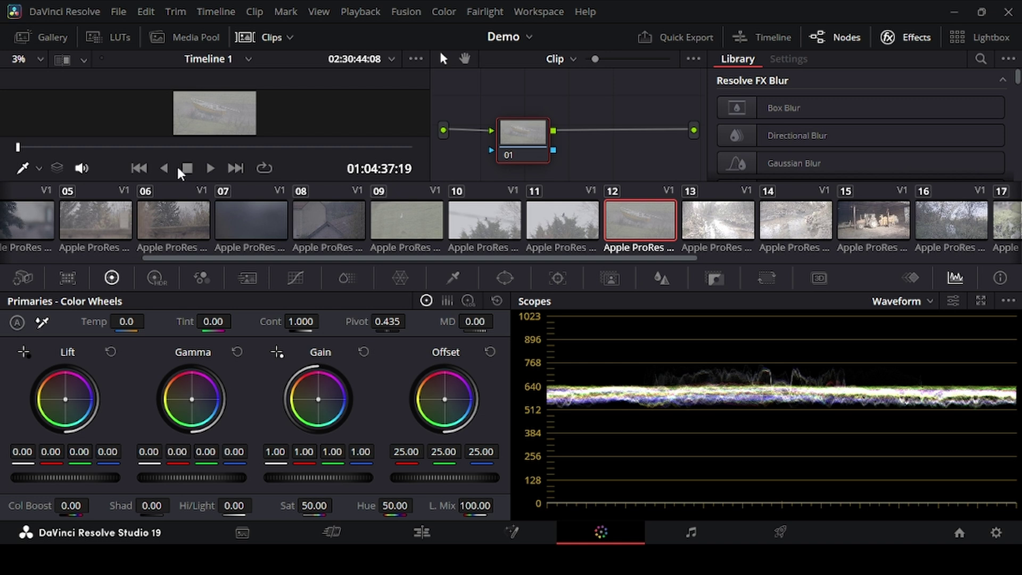
{"action": "left_click_drag", "start_coordinate": [186, 148], "coordinate": [265, 148]}
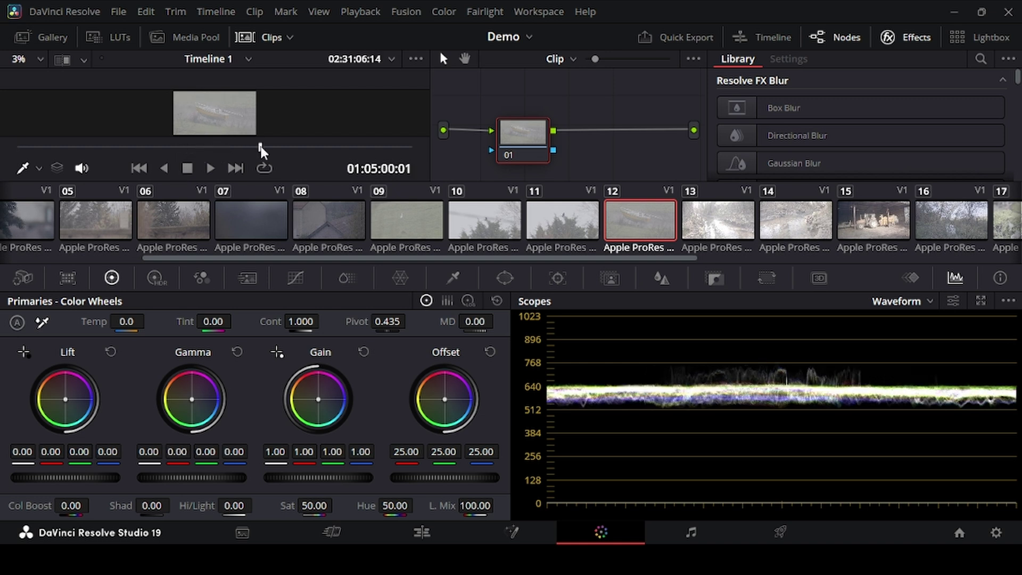
{"action": "left_click", "coordinate": [262, 41]}
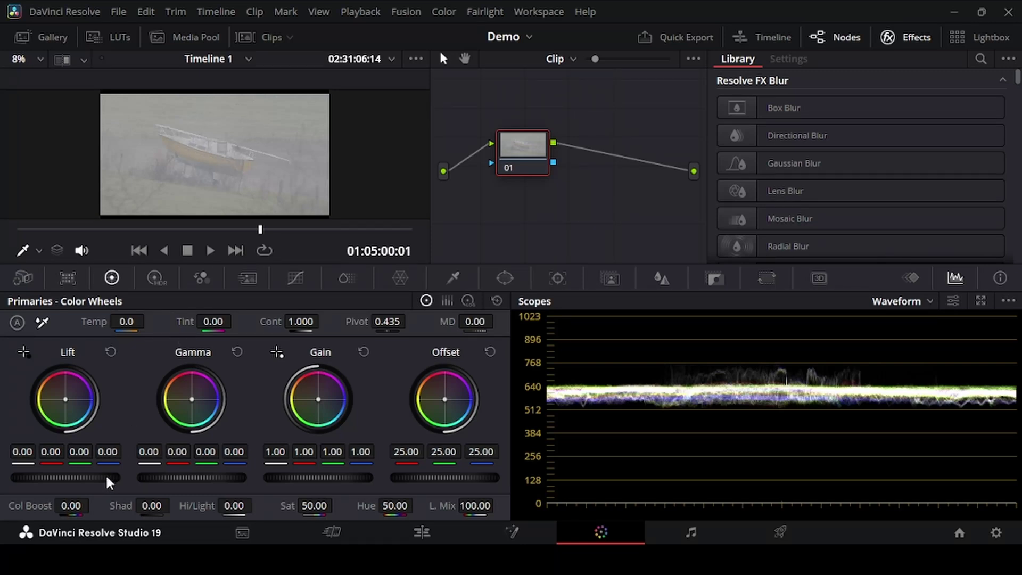
Step: Grade clip 12 with master Lift -0.52, Gamma -0.05 and Gain 1.32, and reset the Offset after trying 27.40
{"action": "left_click_drag", "start_coordinate": [65, 477], "coordinate": [41, 478]}
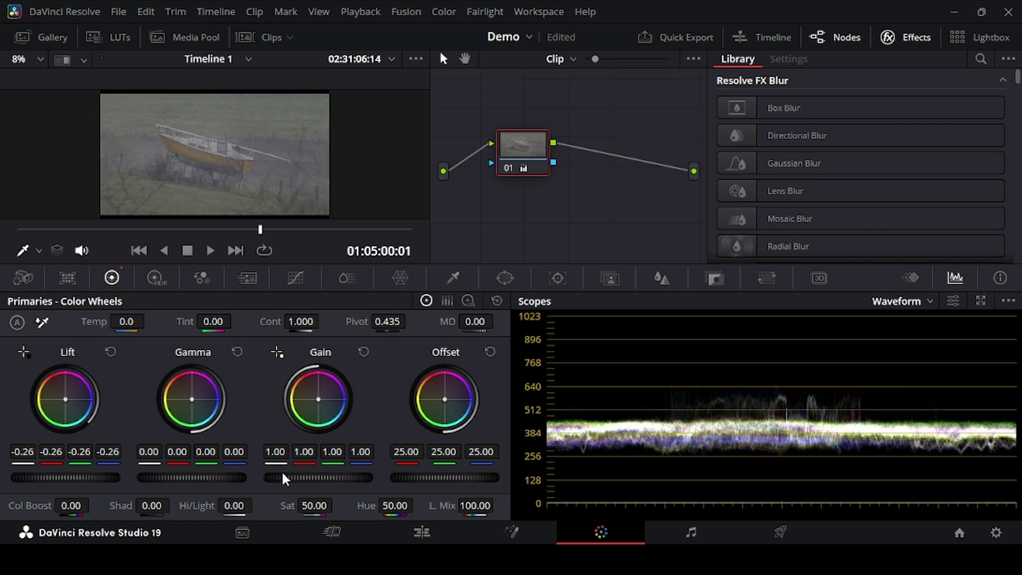
{"action": "left_click_drag", "start_coordinate": [287, 478], "coordinate": [376, 479]}
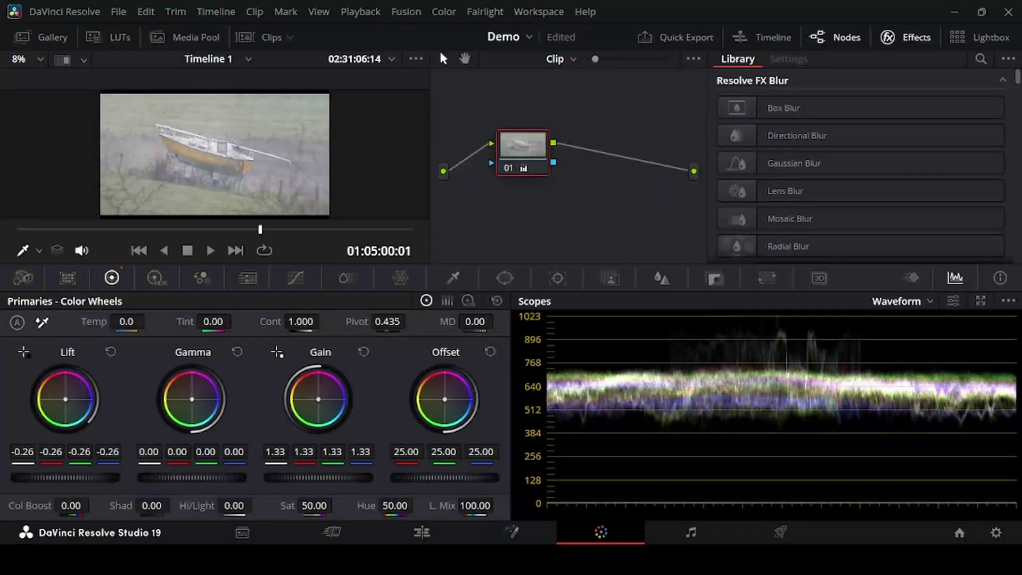
{"action": "left_click_drag", "start_coordinate": [95, 478], "coordinate": [22, 478]}
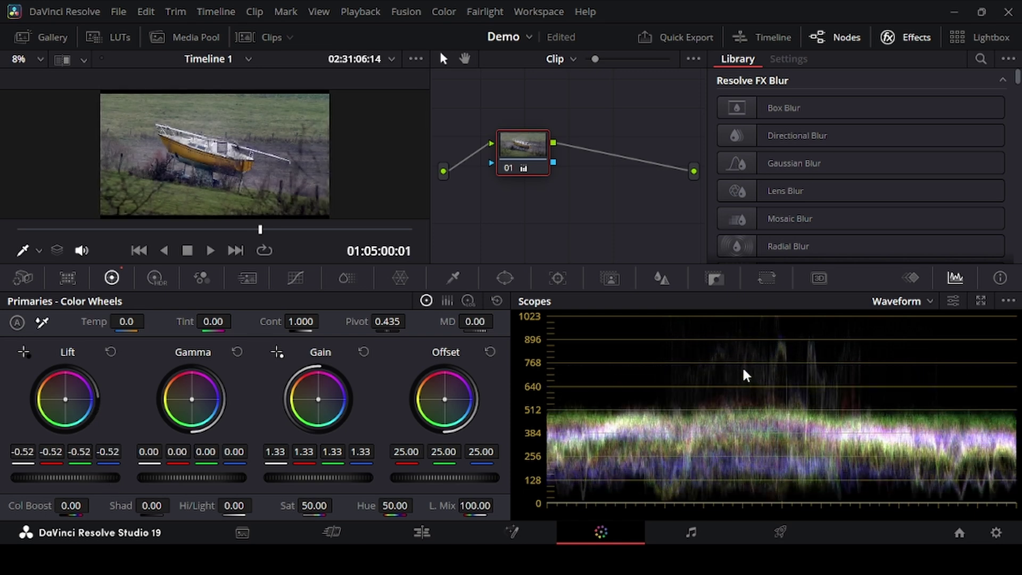
{"action": "left_click_drag", "start_coordinate": [340, 478], "coordinate": [376, 477]}
{"action": "mouse_move", "coordinate": [274, 483]}
{"action": "left_mouse_down"}
{"action": "mouse_move", "coordinate": [264, 483]}
{"action": "mouse_move", "coordinate": [290, 483]}
{"action": "mouse_move", "coordinate": [274, 483]}
{"action": "left_mouse_up"}
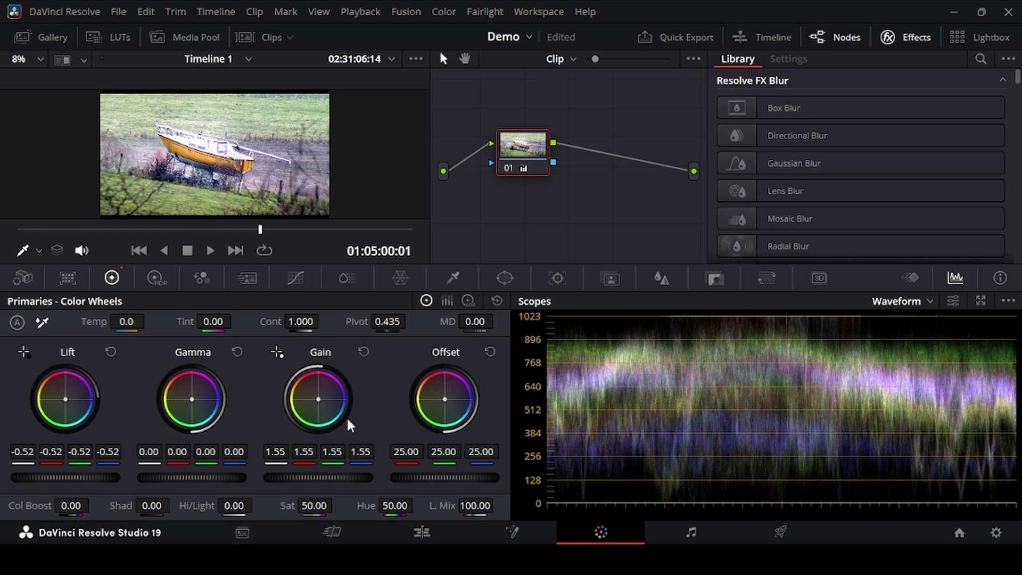
{"action": "left_click_drag", "start_coordinate": [323, 477], "coordinate": [160, 477]}
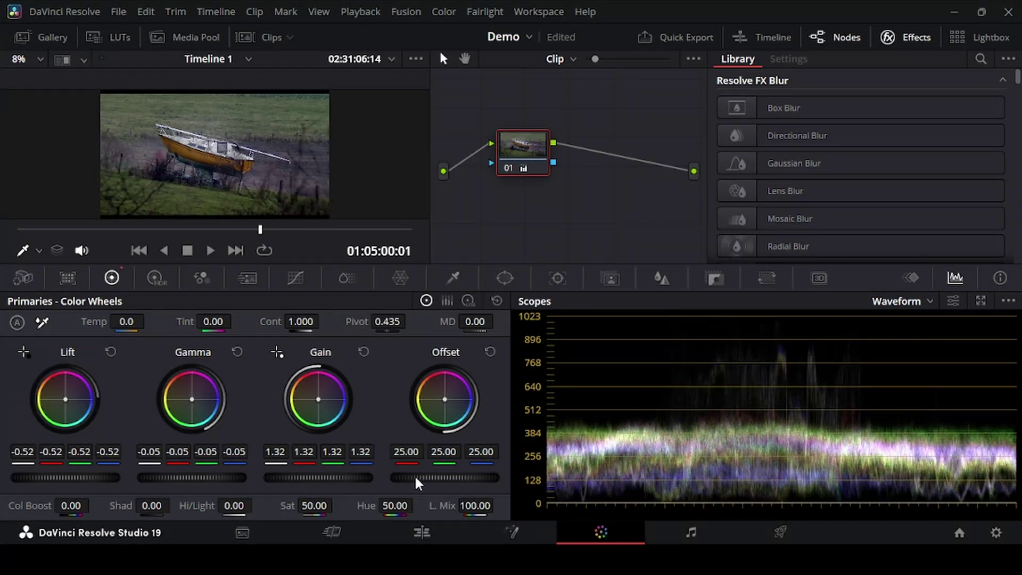
{"action": "left_click_drag", "start_coordinate": [415, 477], "coordinate": [444, 482]}
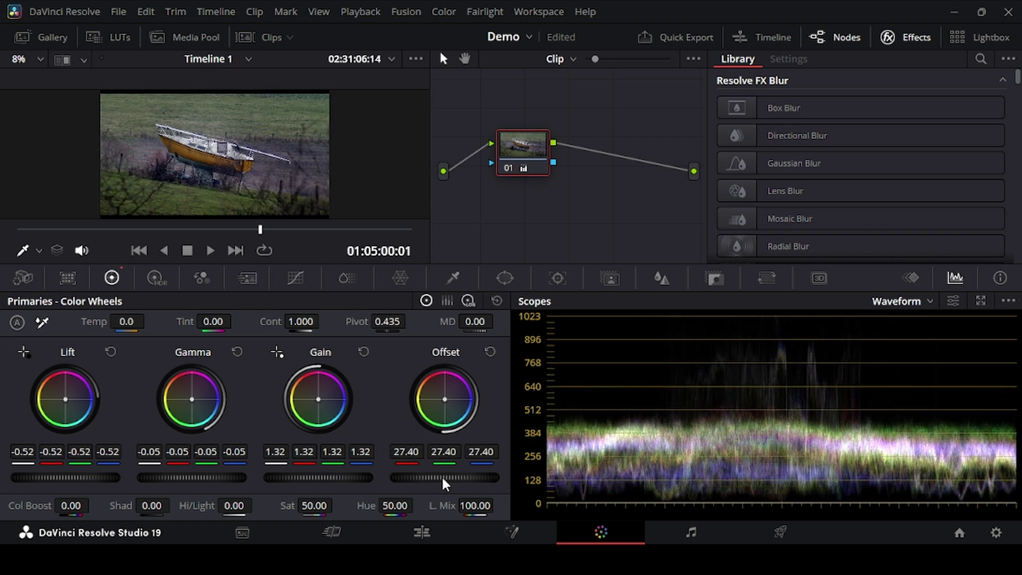
{"action": "left_click", "coordinate": [490, 352]}
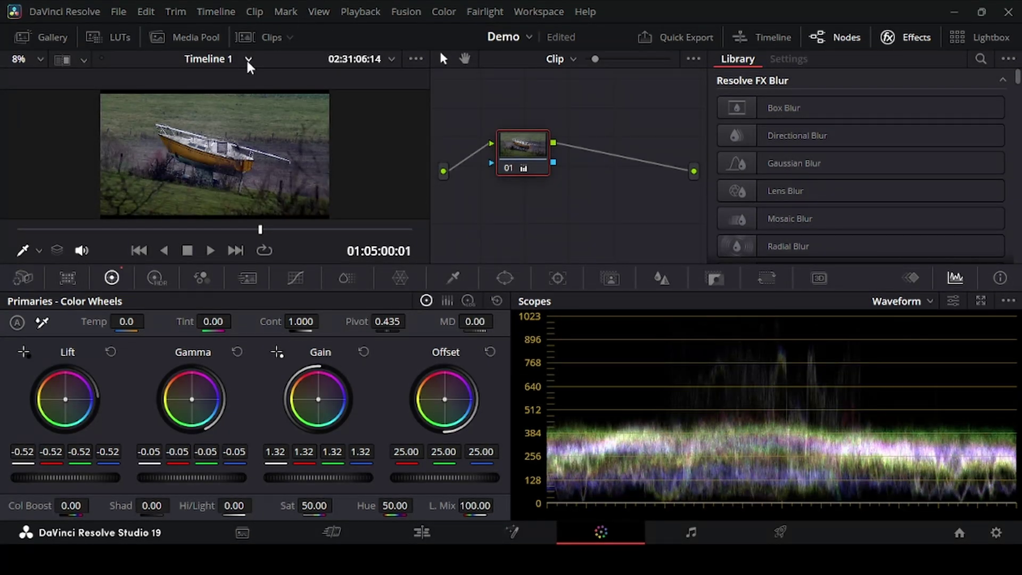
Step: Show the clip thumbnails to select clip 15, and hide the thumbnails, node graph and effects library for a wider viewer
{"action": "left_click", "coordinate": [277, 38]}
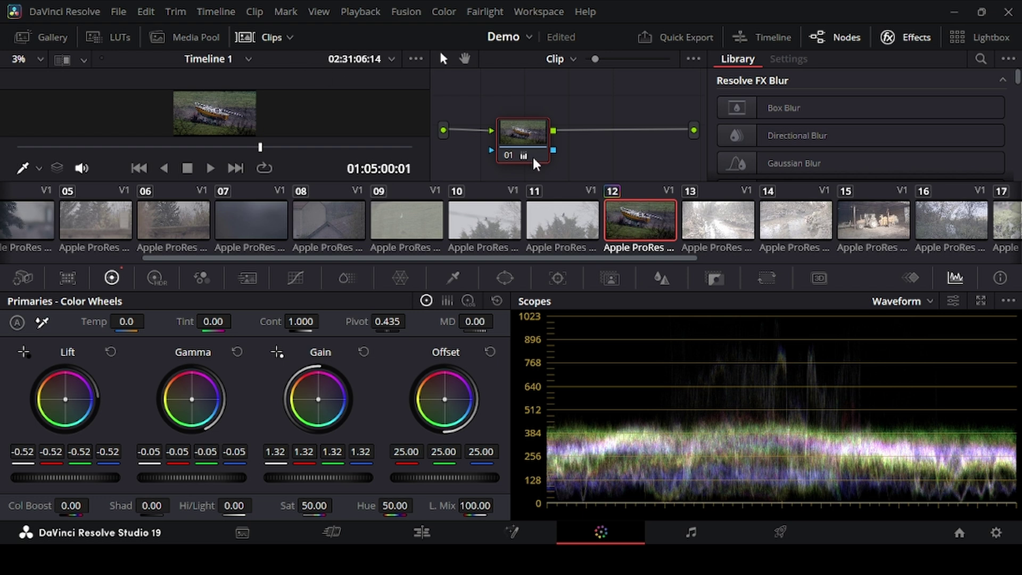
{"action": "left_click_drag", "start_coordinate": [575, 258], "coordinate": [711, 274]}
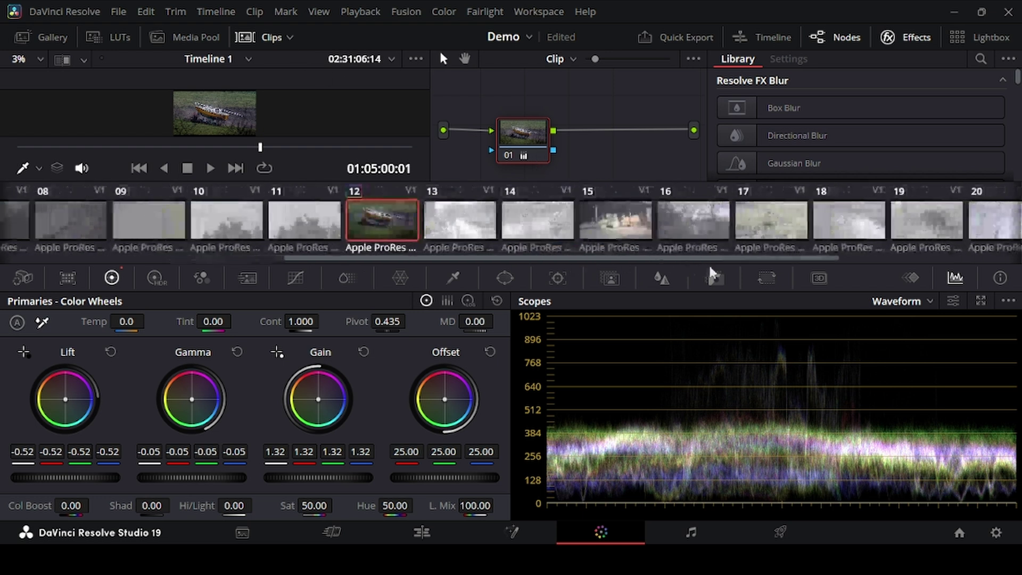
{"action": "left_click", "coordinate": [623, 219]}
{"action": "left_click", "coordinate": [262, 42]}
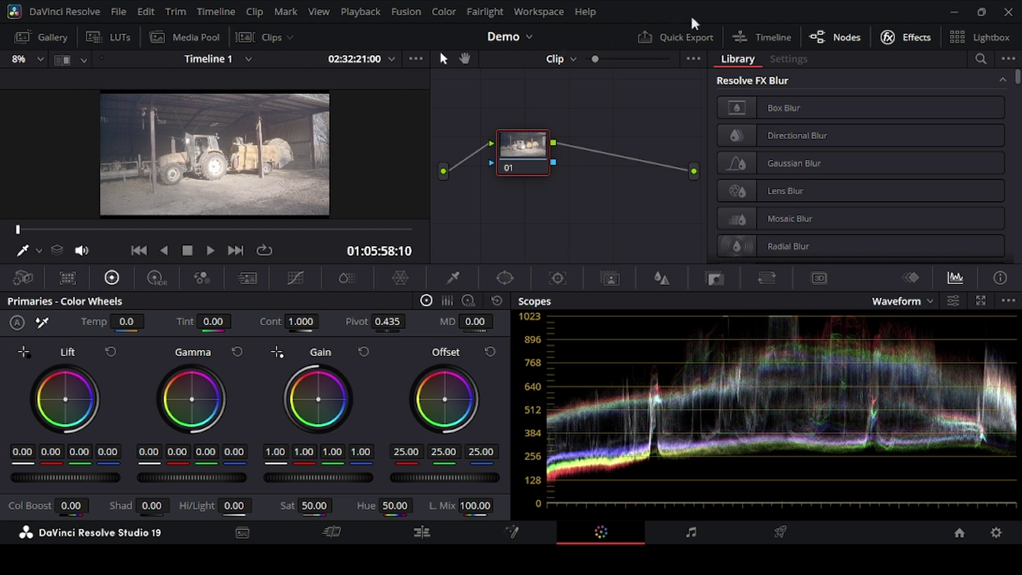
{"action": "left_click", "coordinate": [828, 35]}
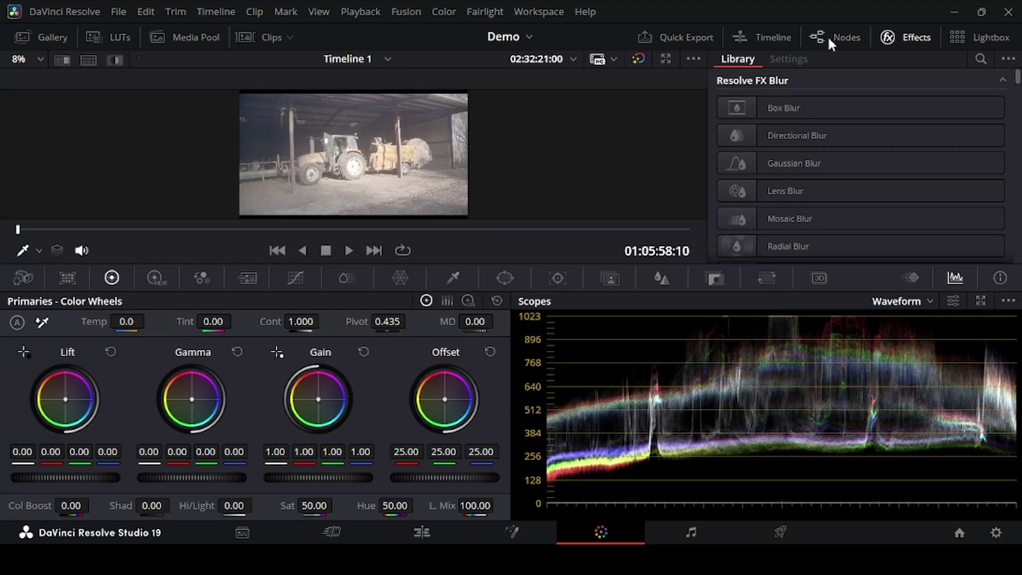
{"action": "left_click", "coordinate": [908, 36]}
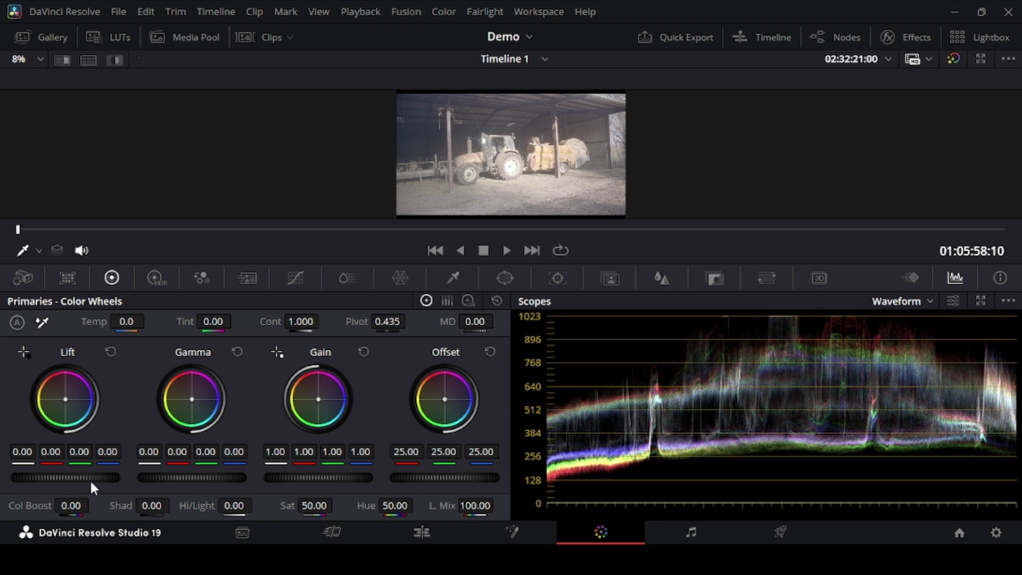
Step: Grade clip 15 with master Lift -0.14, Gamma -0.10 and Gain 0.88
{"action": "left_click_drag", "start_coordinate": [65, 477], "coordinate": [49, 476]}
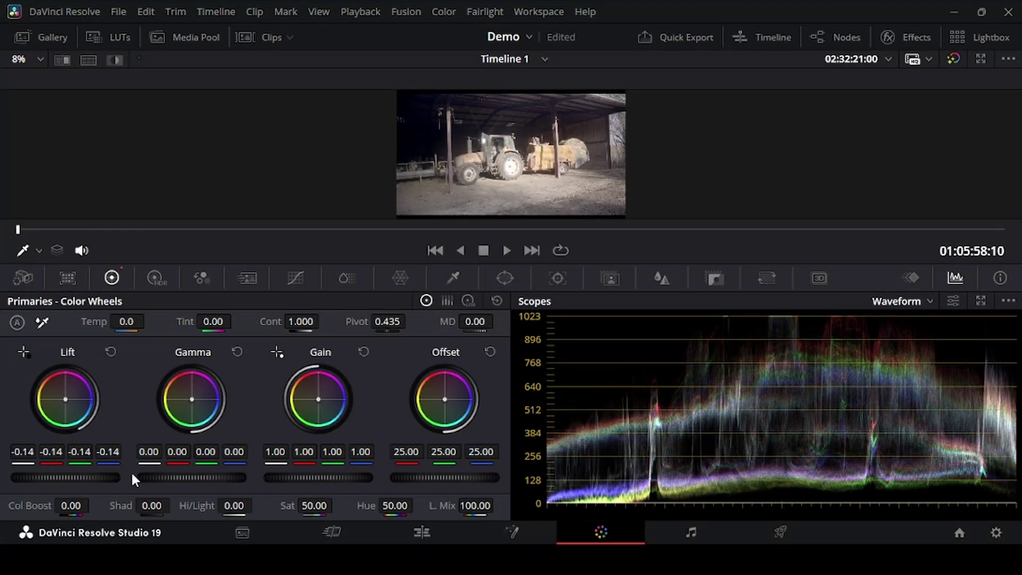
{"action": "left_click_drag", "start_coordinate": [186, 476], "coordinate": [231, 474]}
{"action": "left_click_drag", "start_coordinate": [304, 474], "coordinate": [282, 475]}
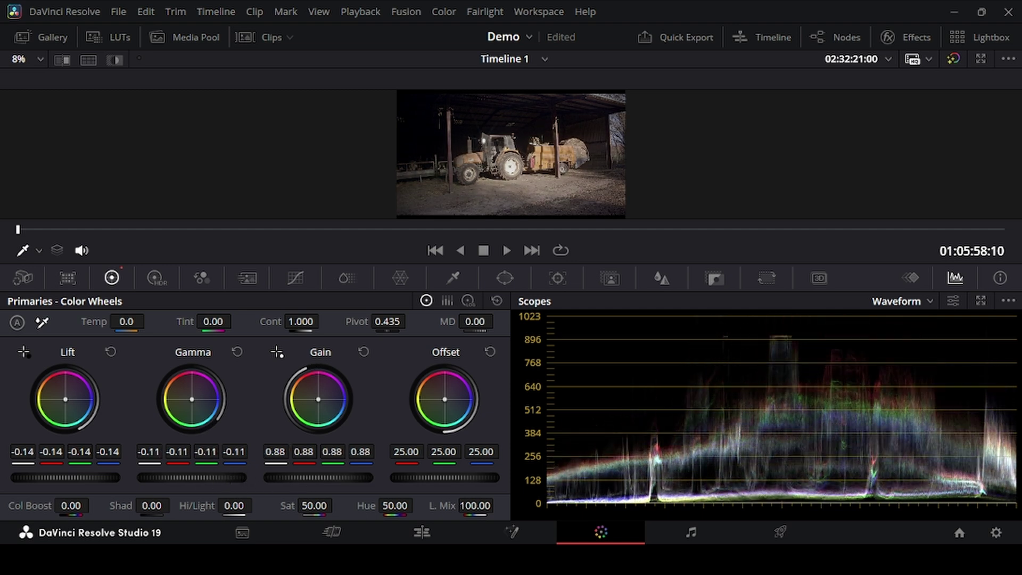
{"action": "left_click_drag", "start_coordinate": [187, 476], "coordinate": [184, 476]}
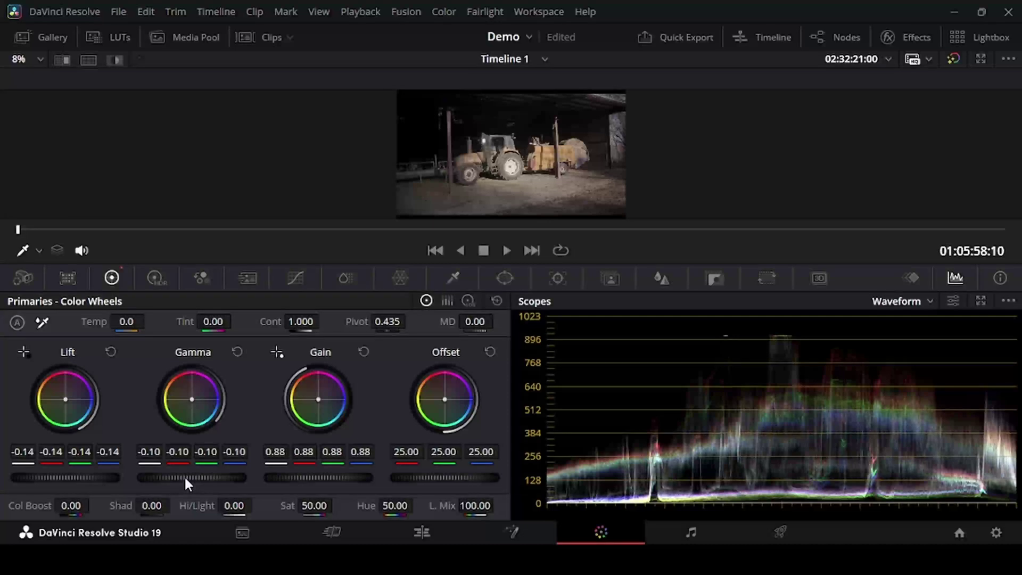